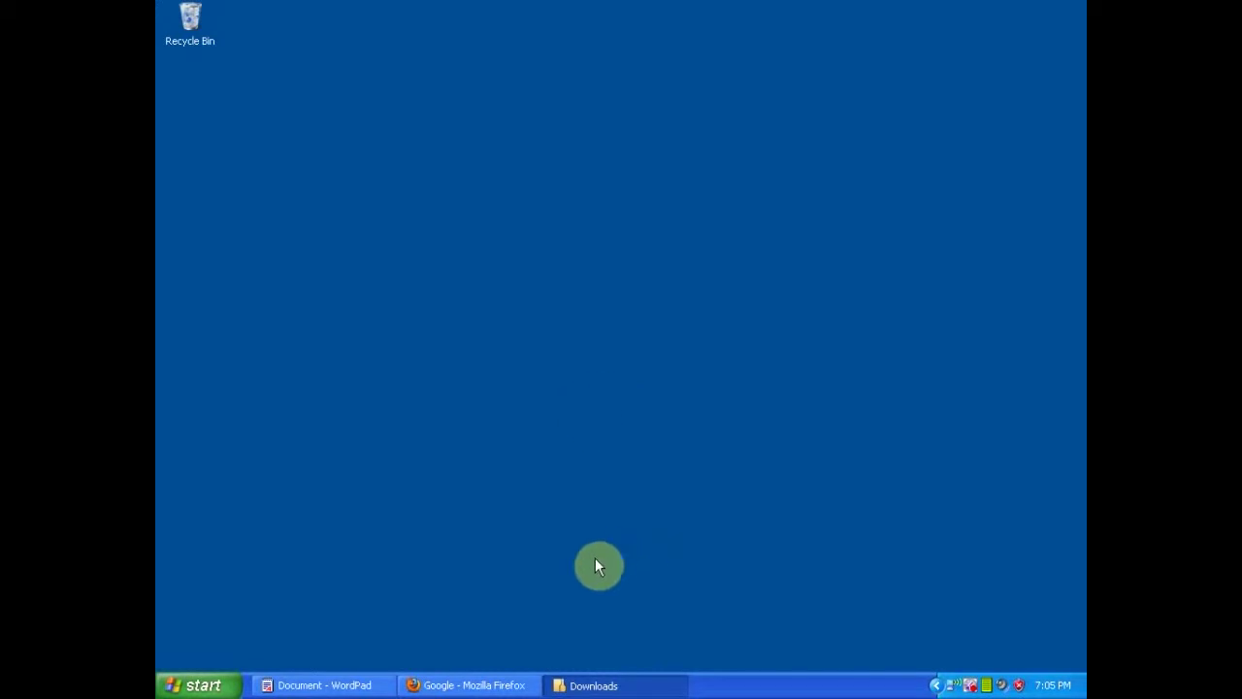
Step: Copy the first URL from the WordPad notes and load the customize.org Multi Patcher help page in Firefox
{"action": "left_click", "coordinate": [459, 685]}
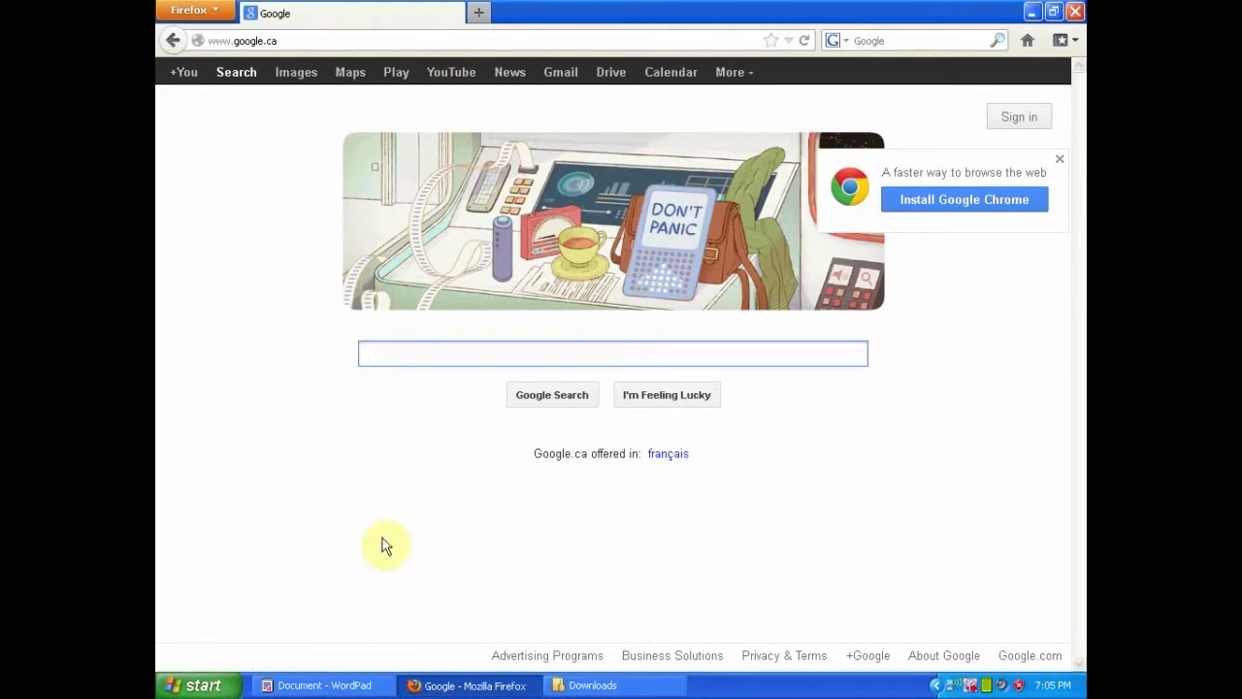
{"action": "left_click", "coordinate": [338, 685]}
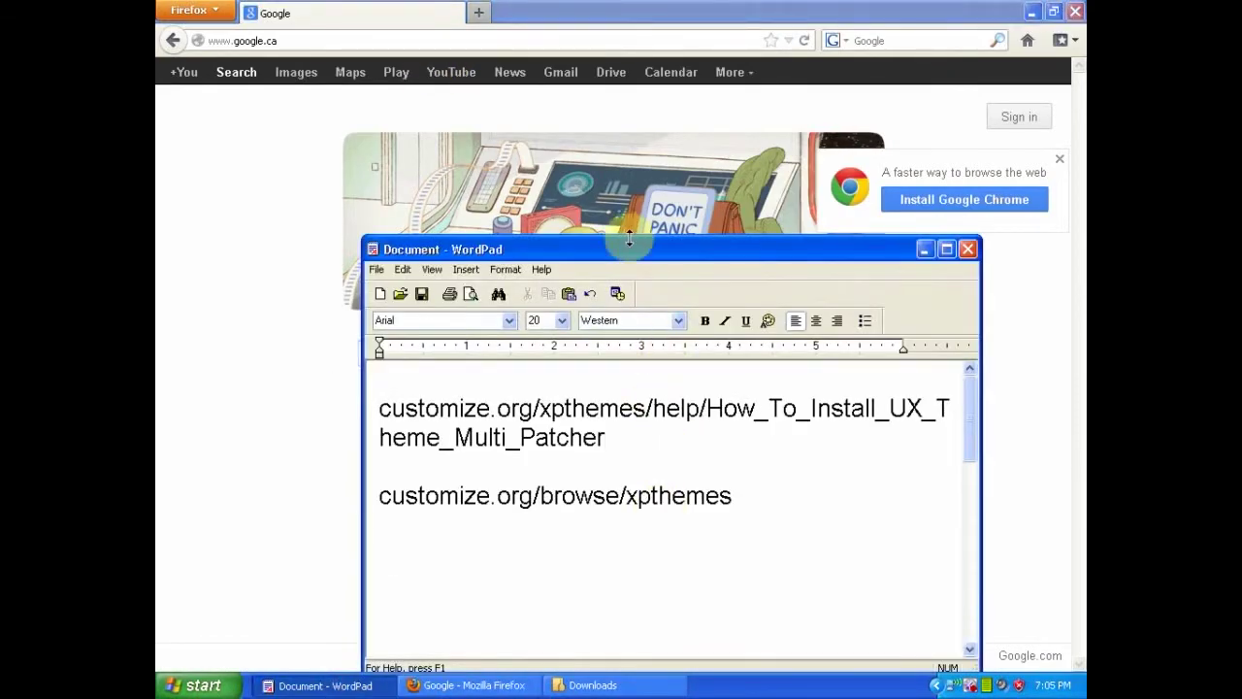
{"action": "left_click_drag", "start_coordinate": [631, 244], "coordinate": [625, 122]}
{"action": "left_click_drag", "start_coordinate": [371, 282], "coordinate": [660, 344]}
{"action": "key", "text": "ctrl+c"}
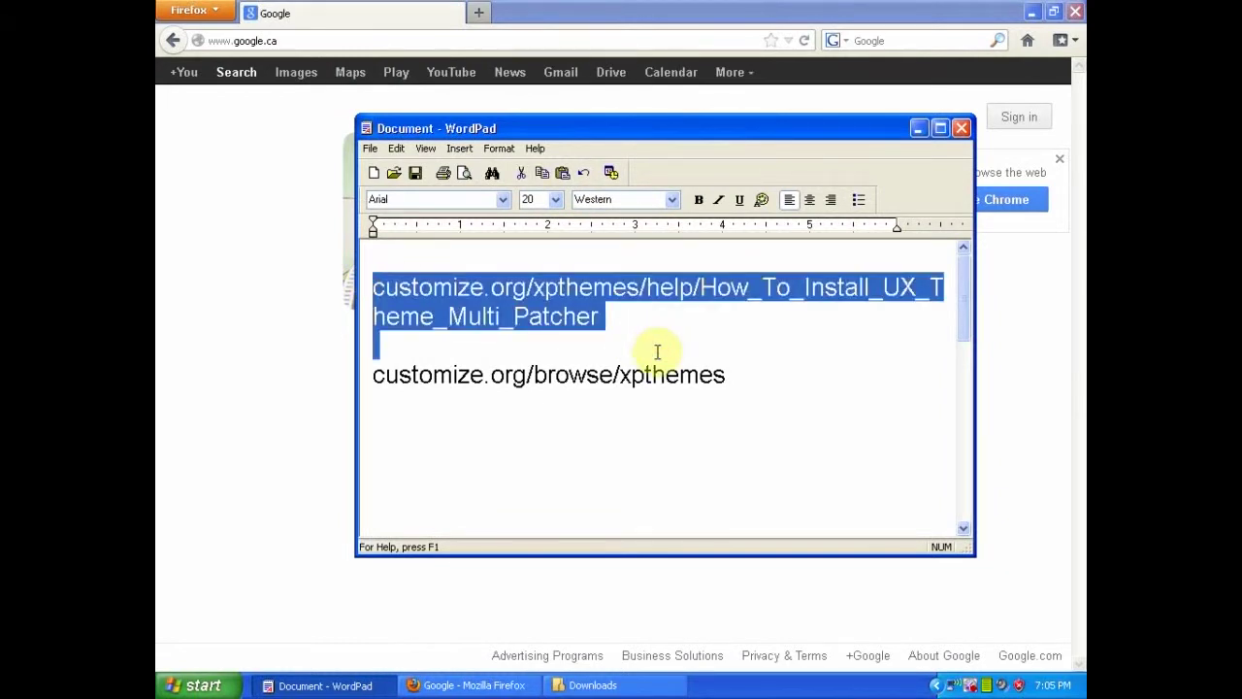
{"action": "left_click", "coordinate": [334, 40]}
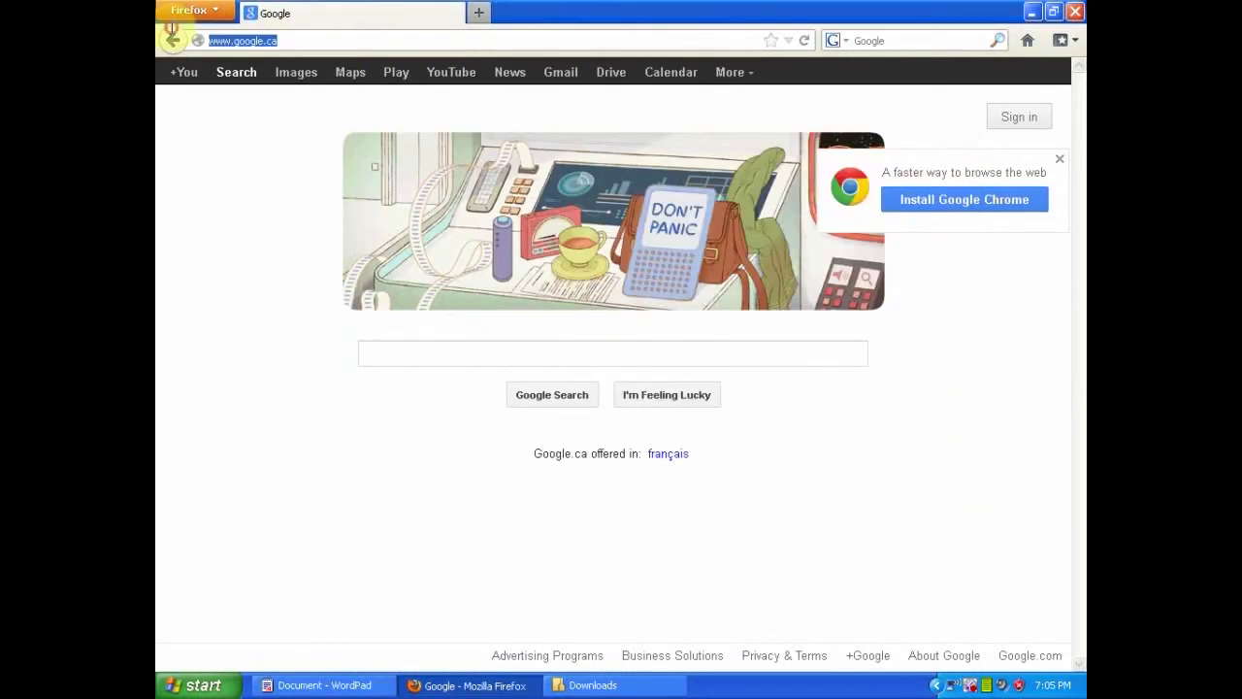
{"action": "key", "text": "ctrl+v"}
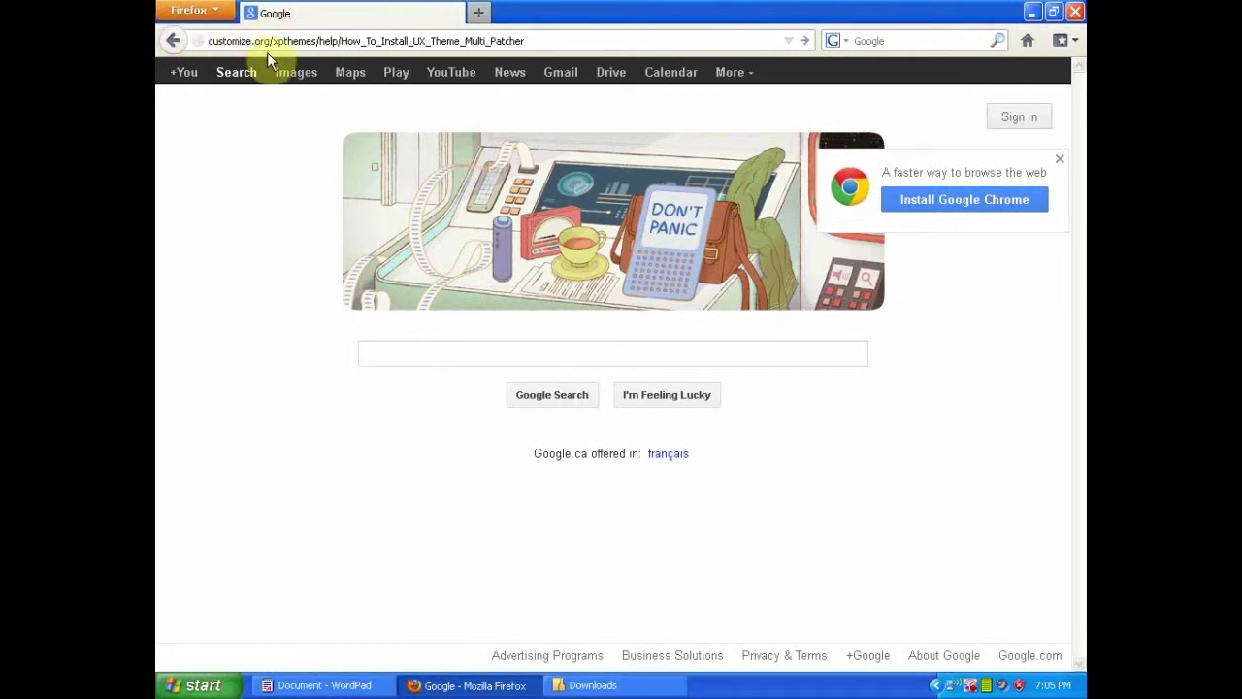
{"action": "key", "text": "Return"}
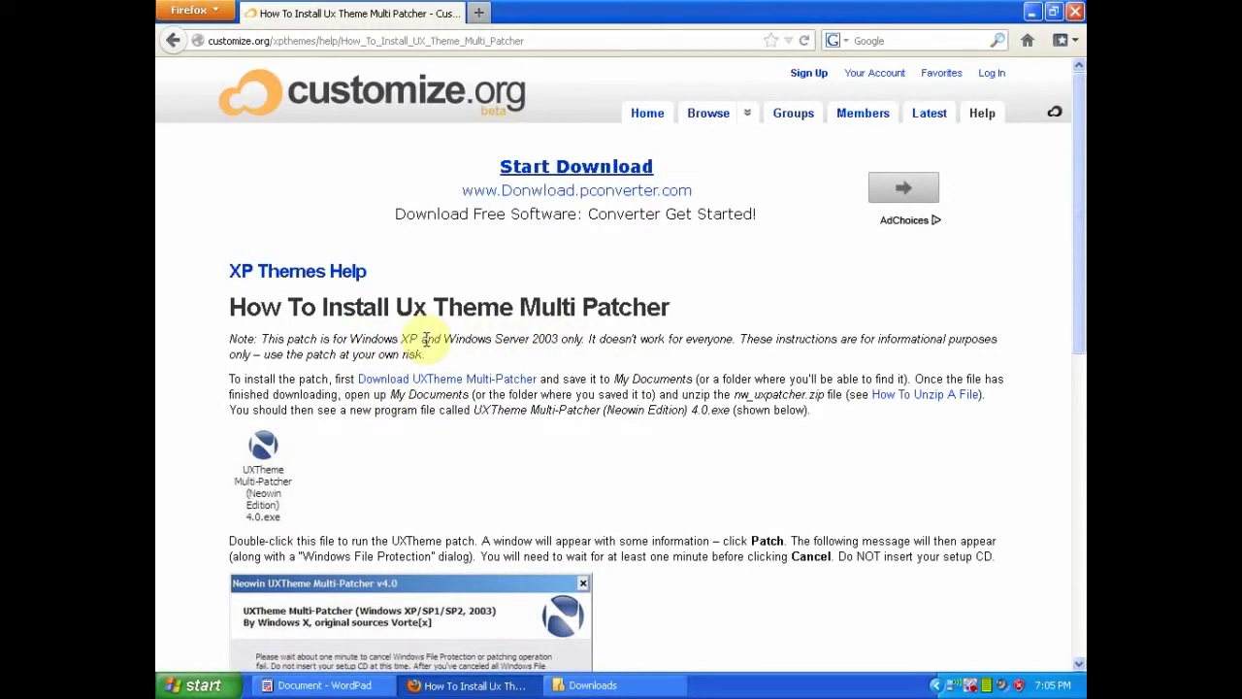
Step: Scroll the help page down to the 'Windows XP – Service Pack 2 & 3' section
{"action": "scroll", "coordinate": [415, 436], "scroll_direction": "down", "scroll_amount": 8}
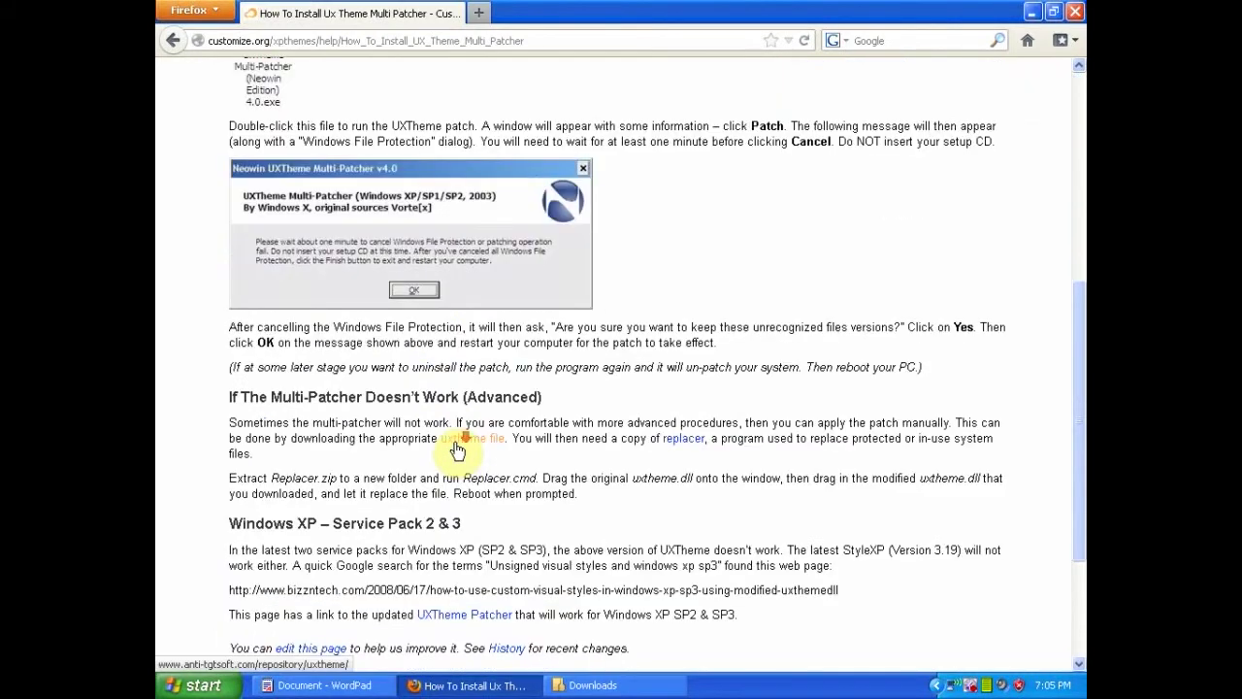
{"action": "scroll", "coordinate": [457, 446], "scroll_direction": "down", "scroll_amount": 1}
{"action": "scroll", "coordinate": [456, 447], "scroll_direction": "down", "scroll_amount": 2}
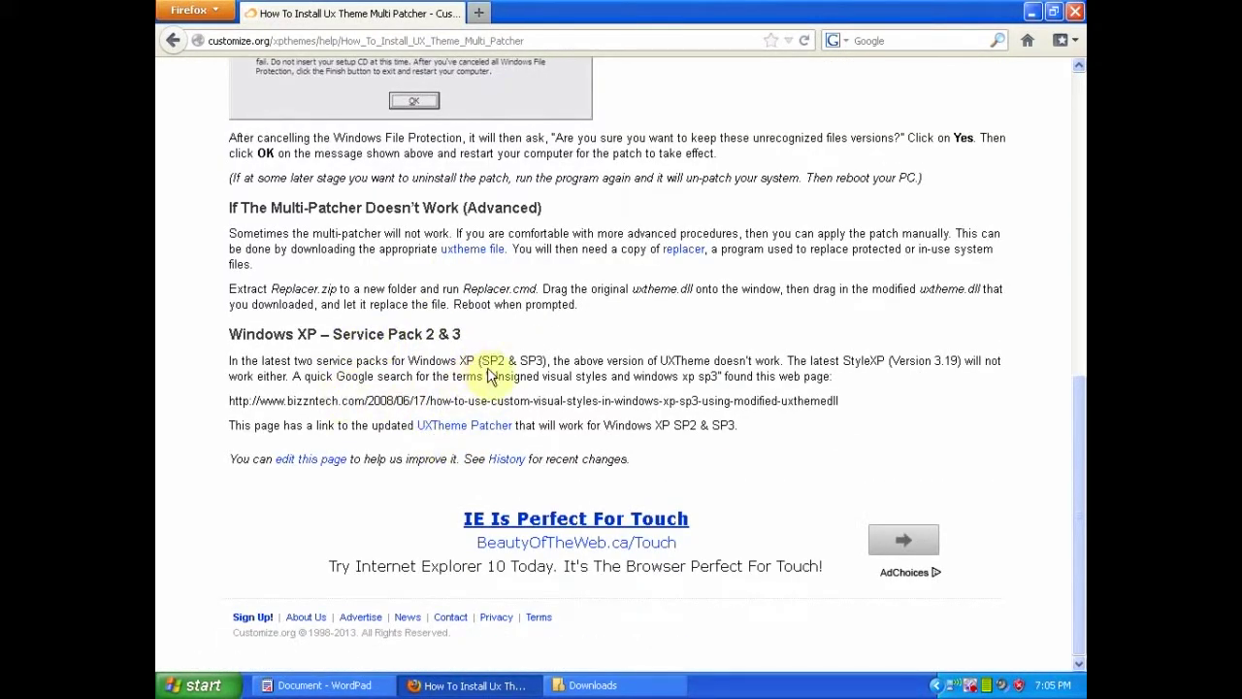
Step: Follow the updated UXTheme Patcher link and download SP3 UxTheme Patcher 1.3 from Softpedia Mirror (US)
{"action": "left_click", "coordinate": [478, 433]}
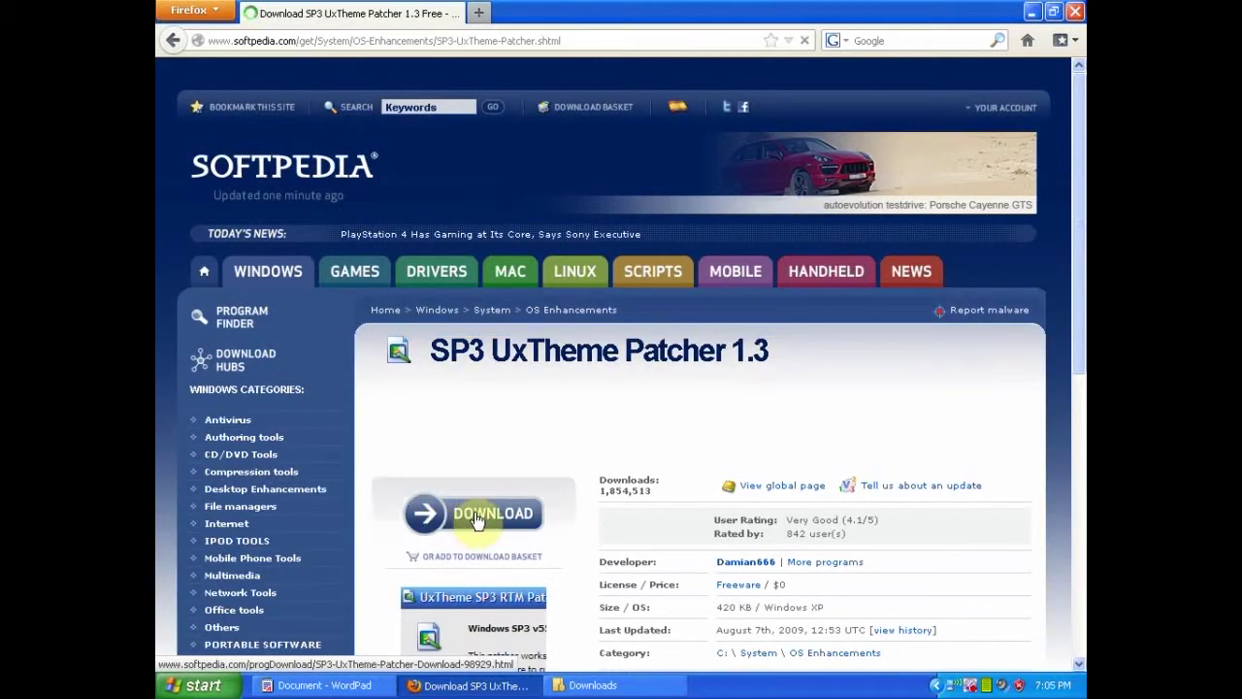
{"action": "left_click", "coordinate": [475, 519]}
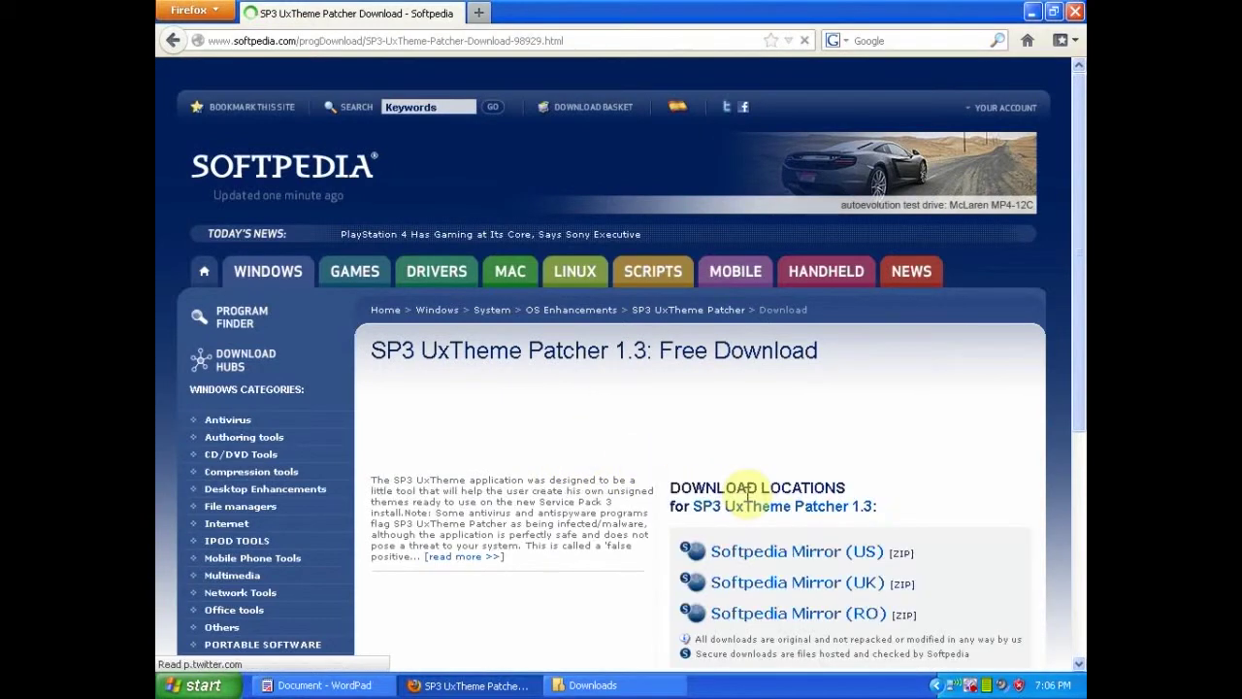
{"action": "left_click", "coordinate": [800, 552]}
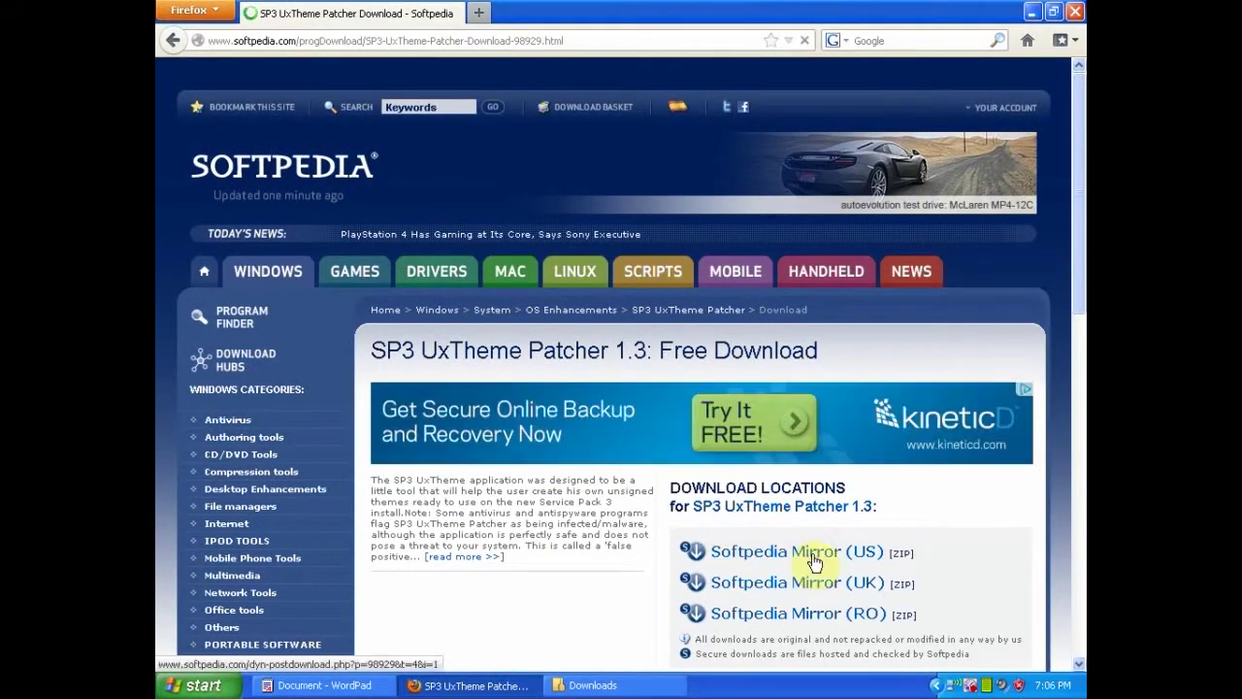
{"action": "left_click", "coordinate": [813, 553]}
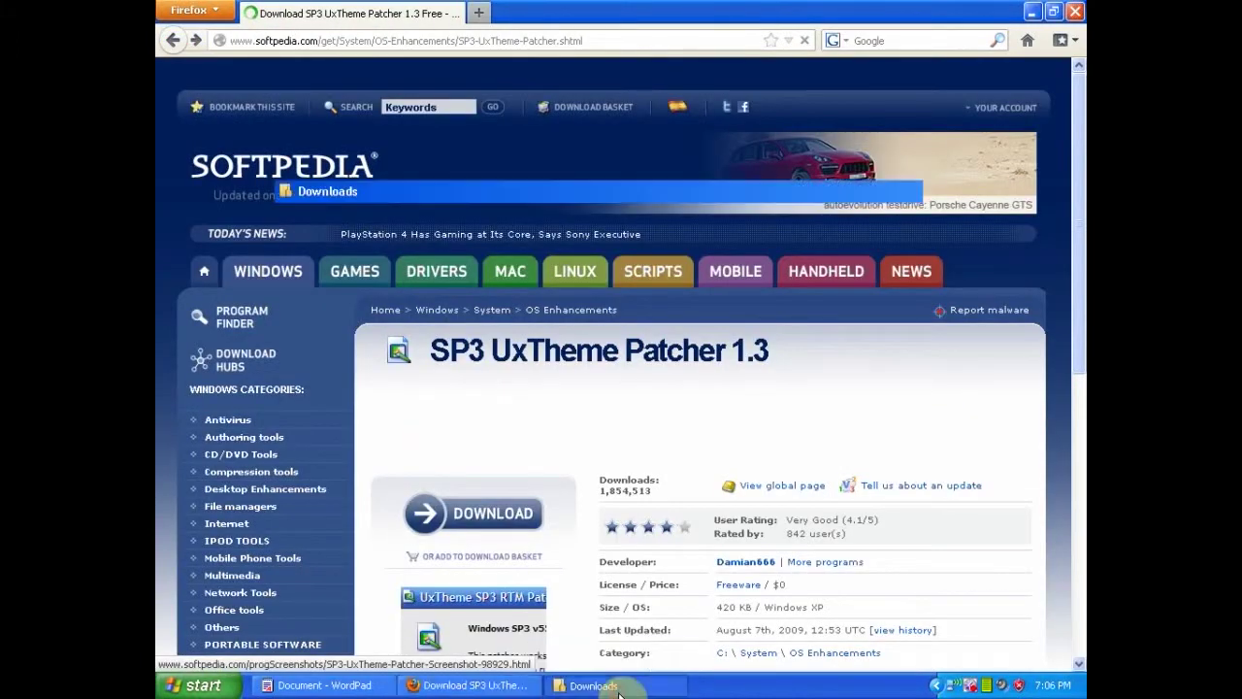
Step: Extract the UXTender zip into Downloads with Extract Here and launch the extracted UXTender patcher
{"action": "left_click", "coordinate": [617, 689]}
{"action": "left_click", "coordinate": [478, 235]}
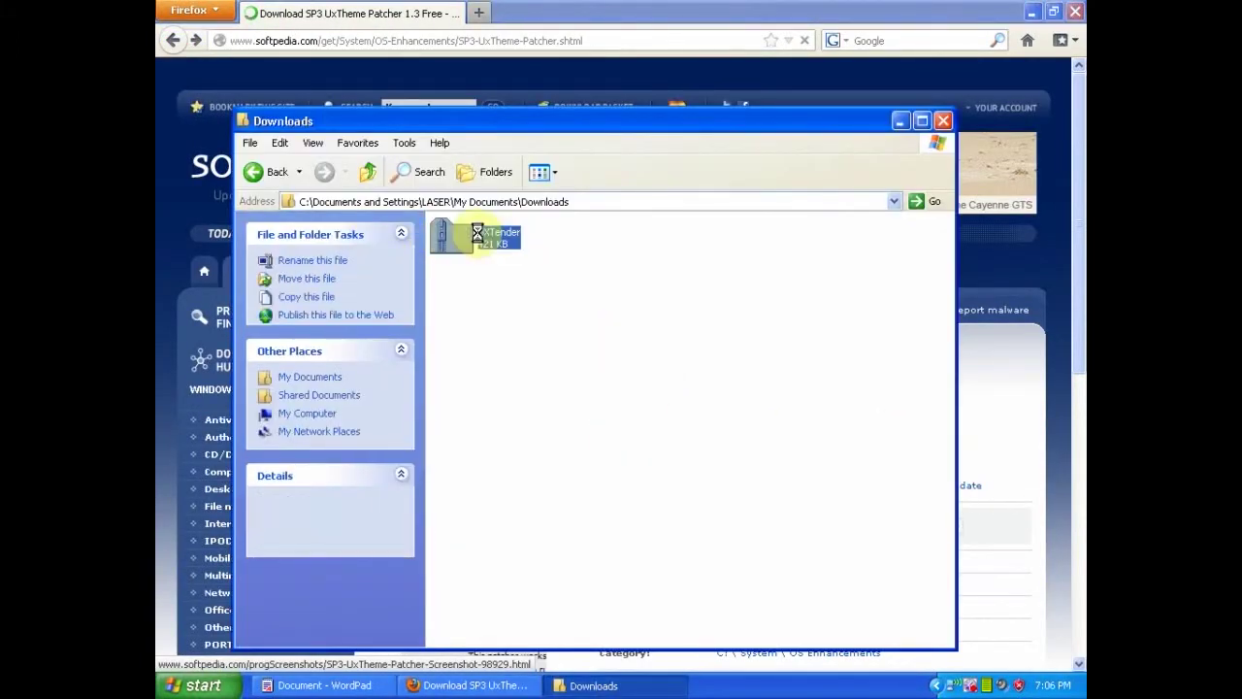
{"action": "right_click", "coordinate": [479, 235]}
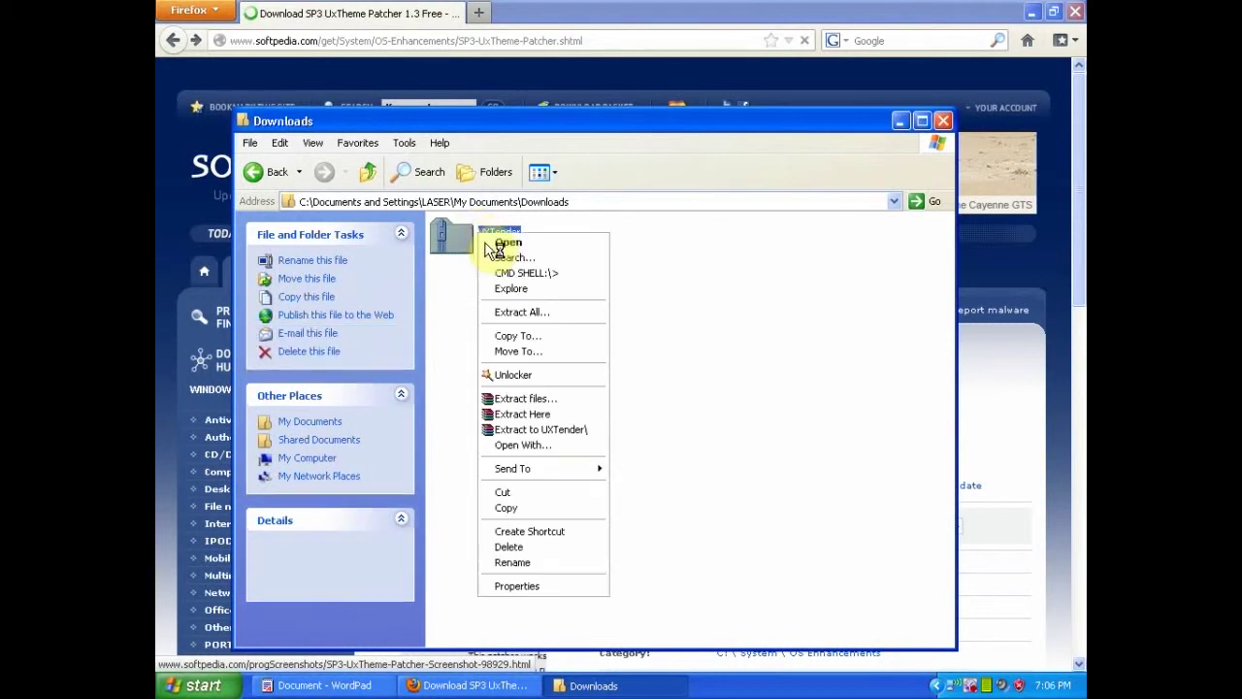
{"action": "left_click", "coordinate": [569, 416]}
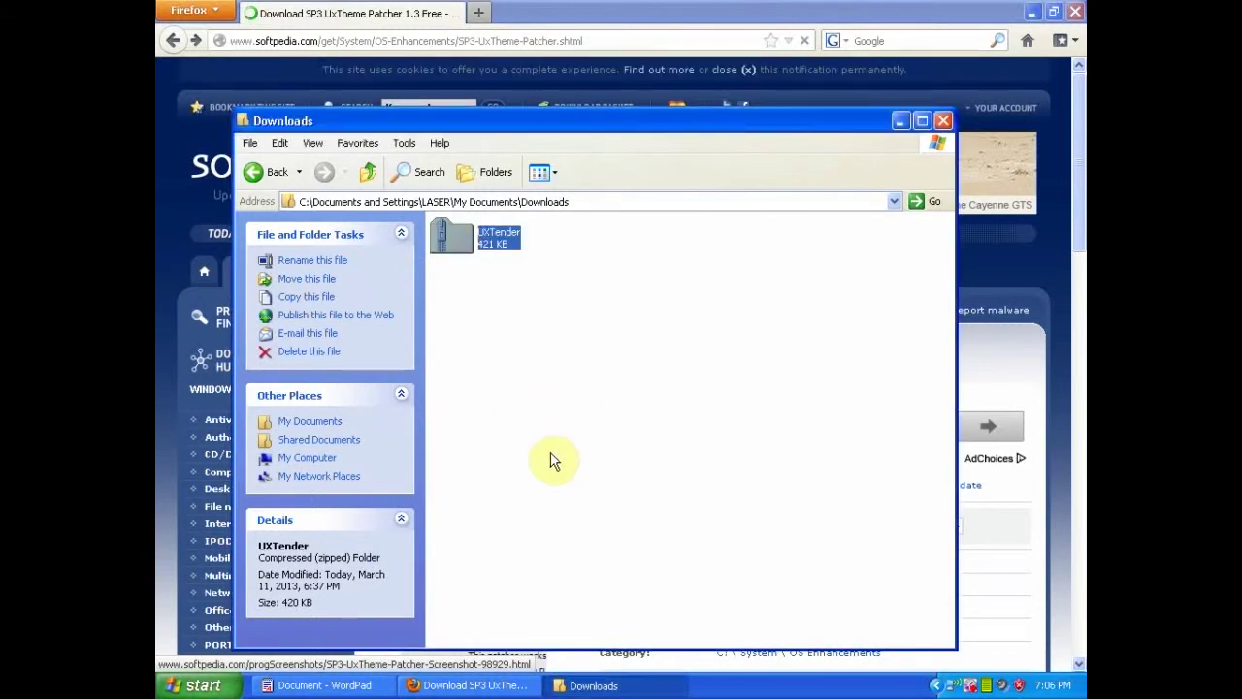
{"action": "left_click", "coordinate": [504, 391]}
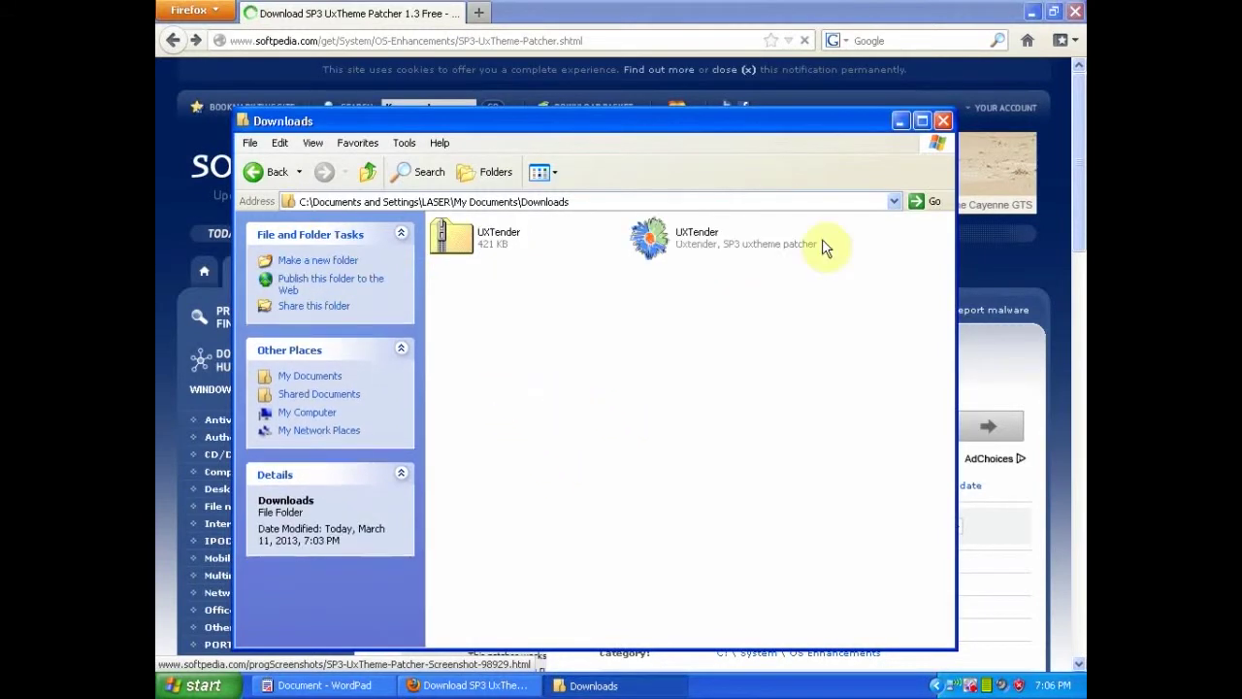
{"action": "double_click", "coordinate": [666, 247]}
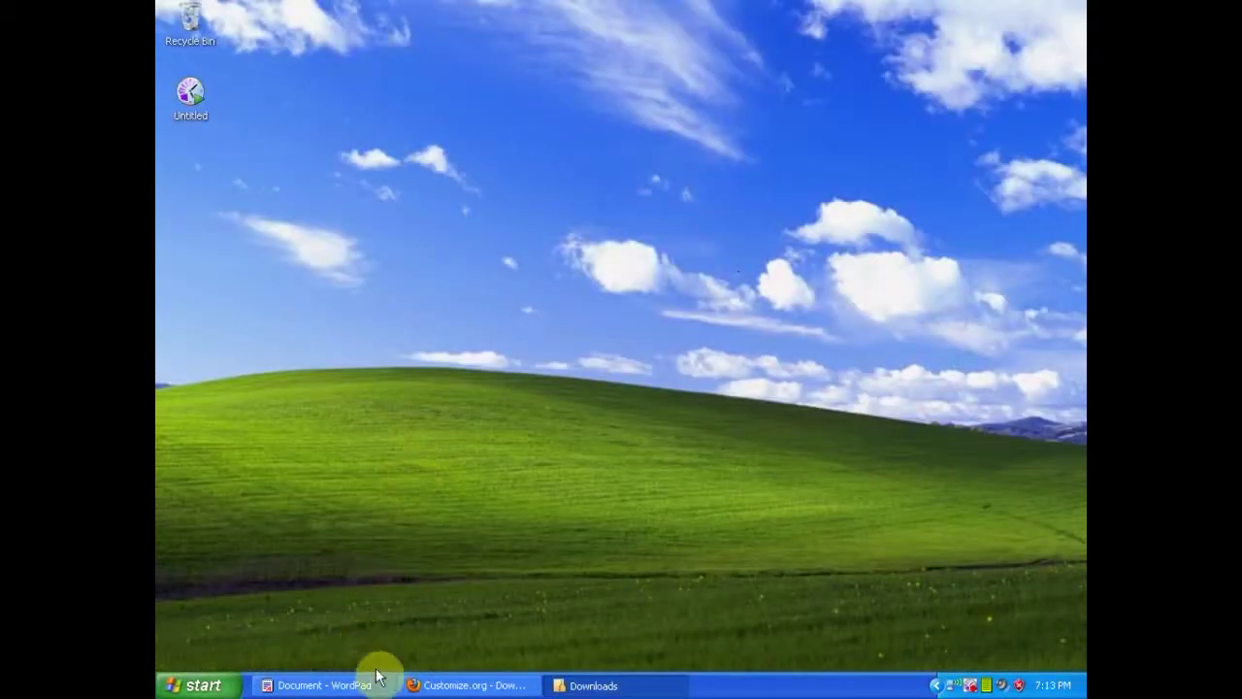
Step: Minimize WordPad and load customize.org/browse/xpthemes, the second saved URL, in Firefox
{"action": "left_click", "coordinate": [447, 691]}
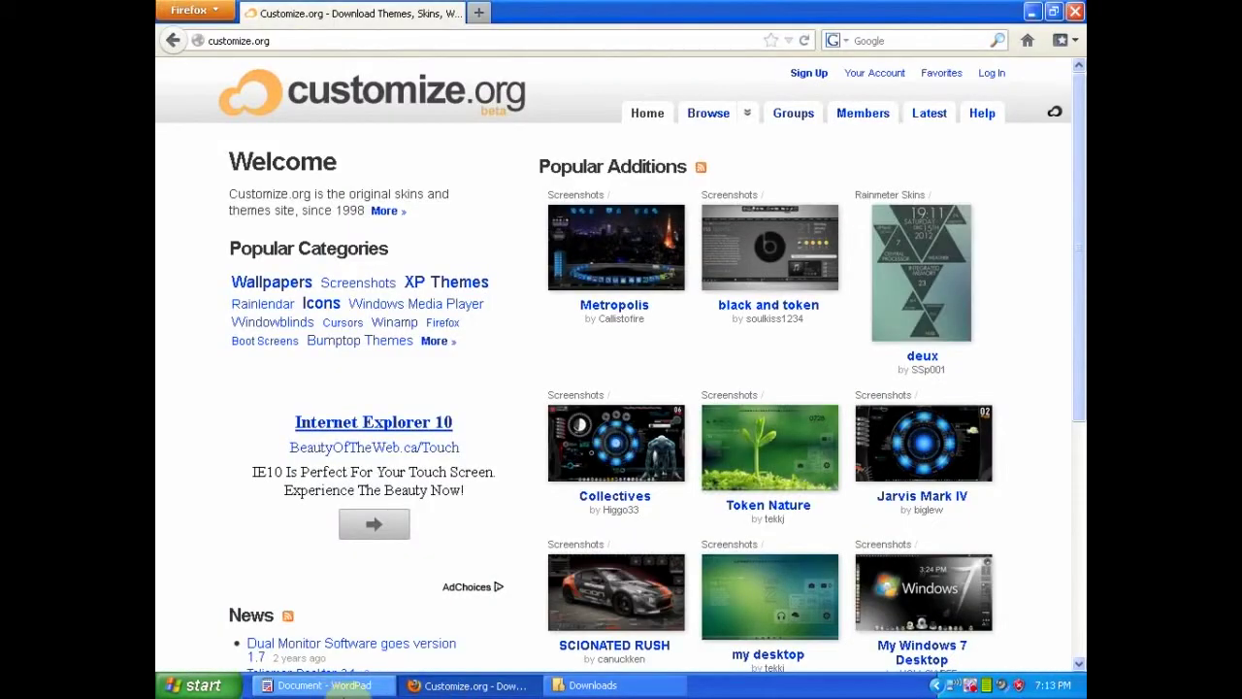
{"action": "left_click", "coordinate": [330, 685]}
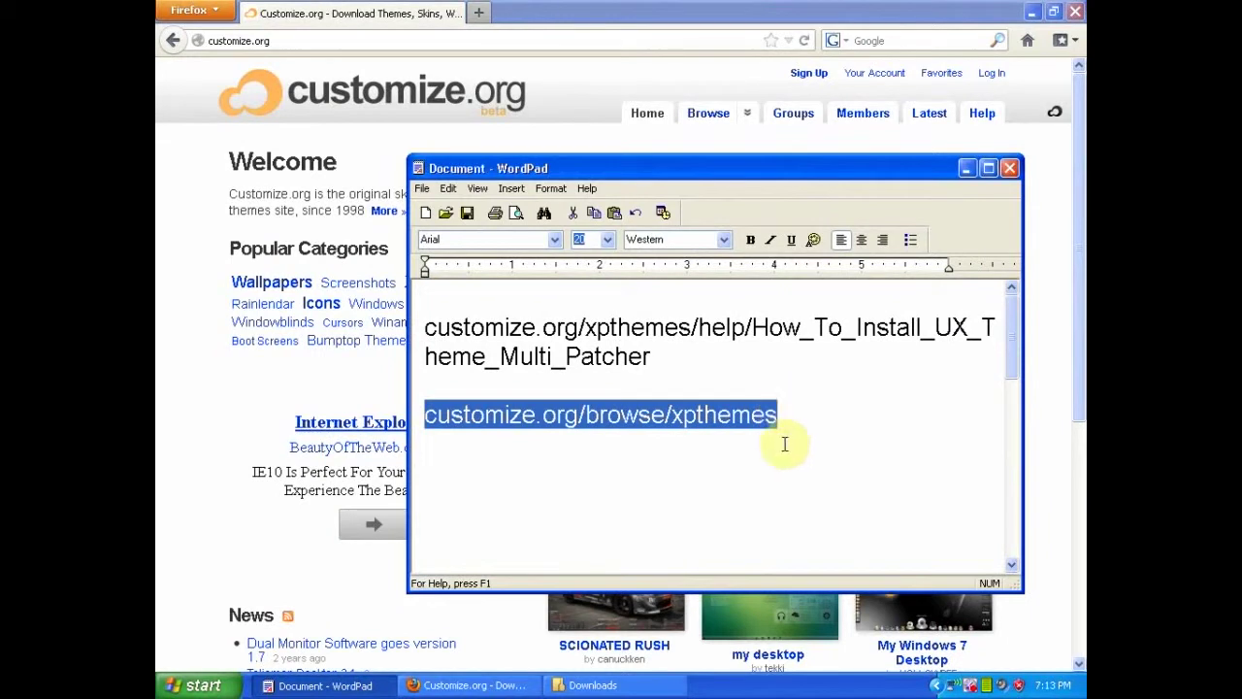
{"action": "left_click", "coordinate": [966, 169]}
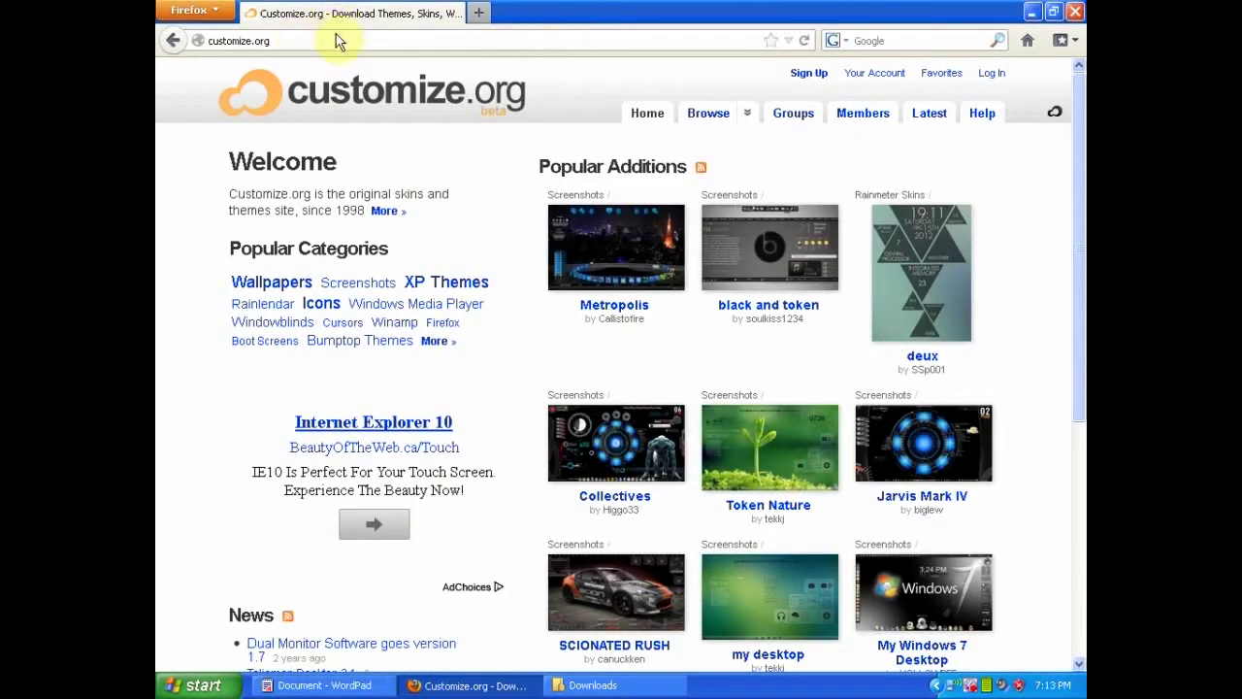
{"action": "left_click_drag", "start_coordinate": [300, 39], "coordinate": [179, 32]}
{"action": "key", "text": "ctrl+v"}
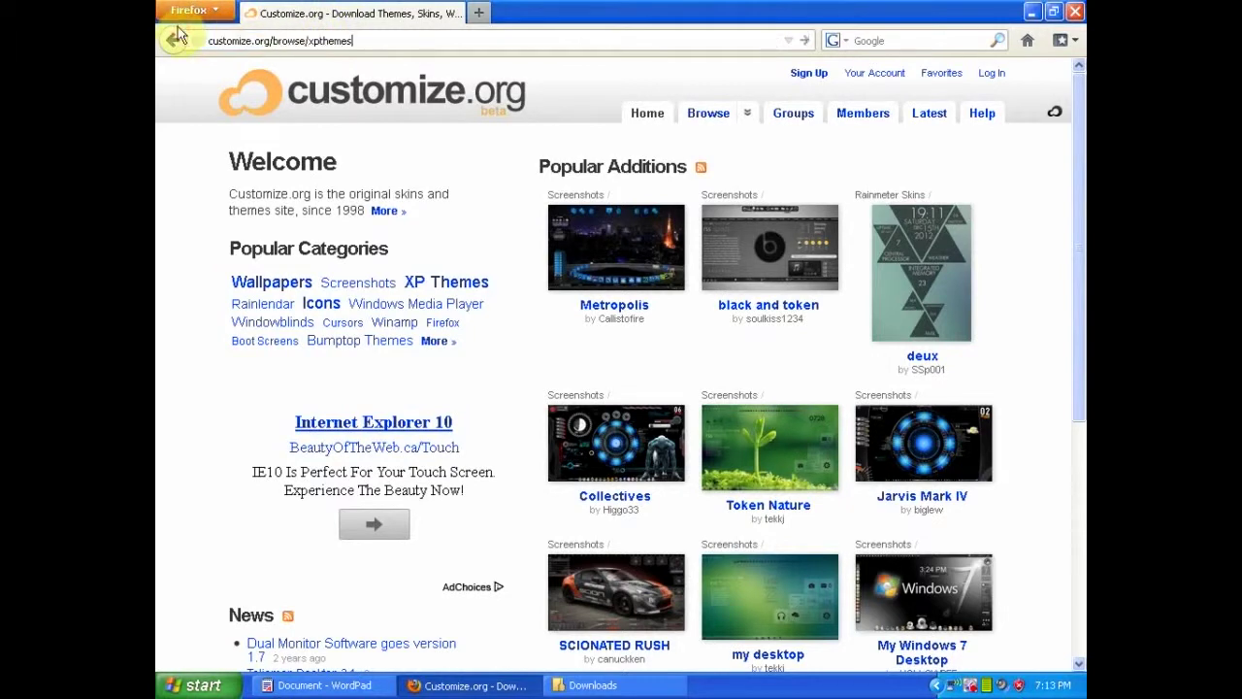
{"action": "key", "text": "Return"}
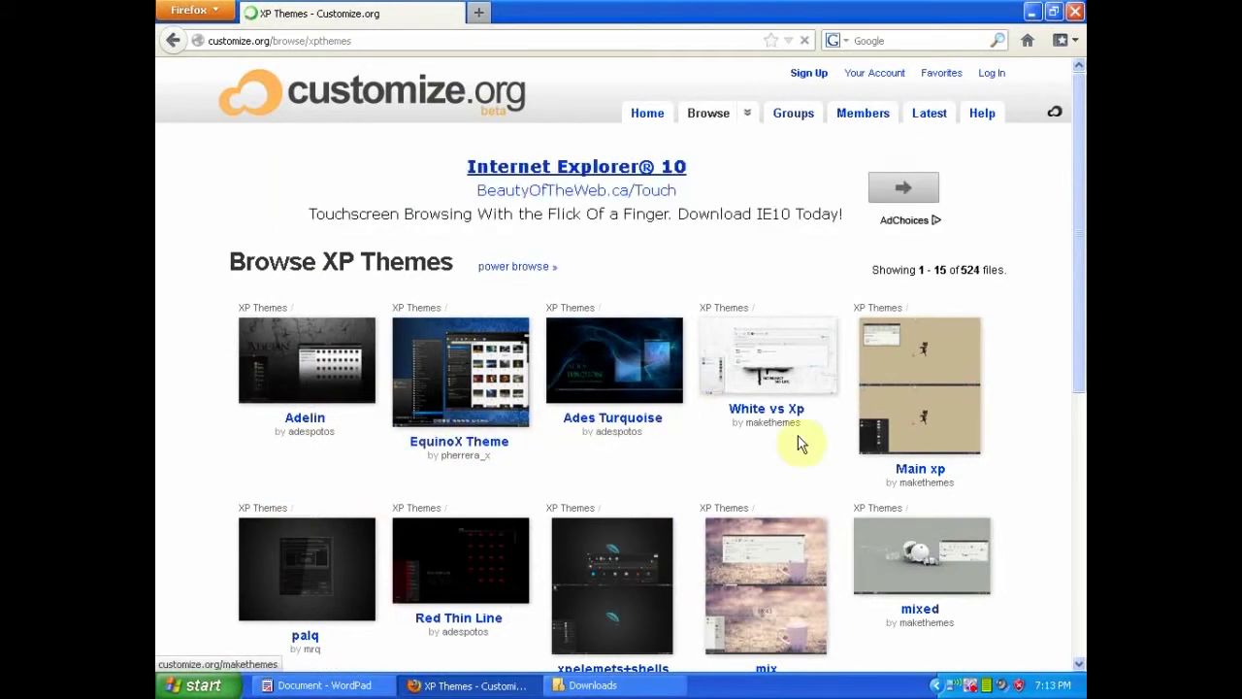
Step: Download plaq.7z (49.4 KB) from the plaq theme's page, then minimize Firefox
{"action": "scroll", "coordinate": [582, 475], "scroll_direction": "down", "scroll_amount": 4}
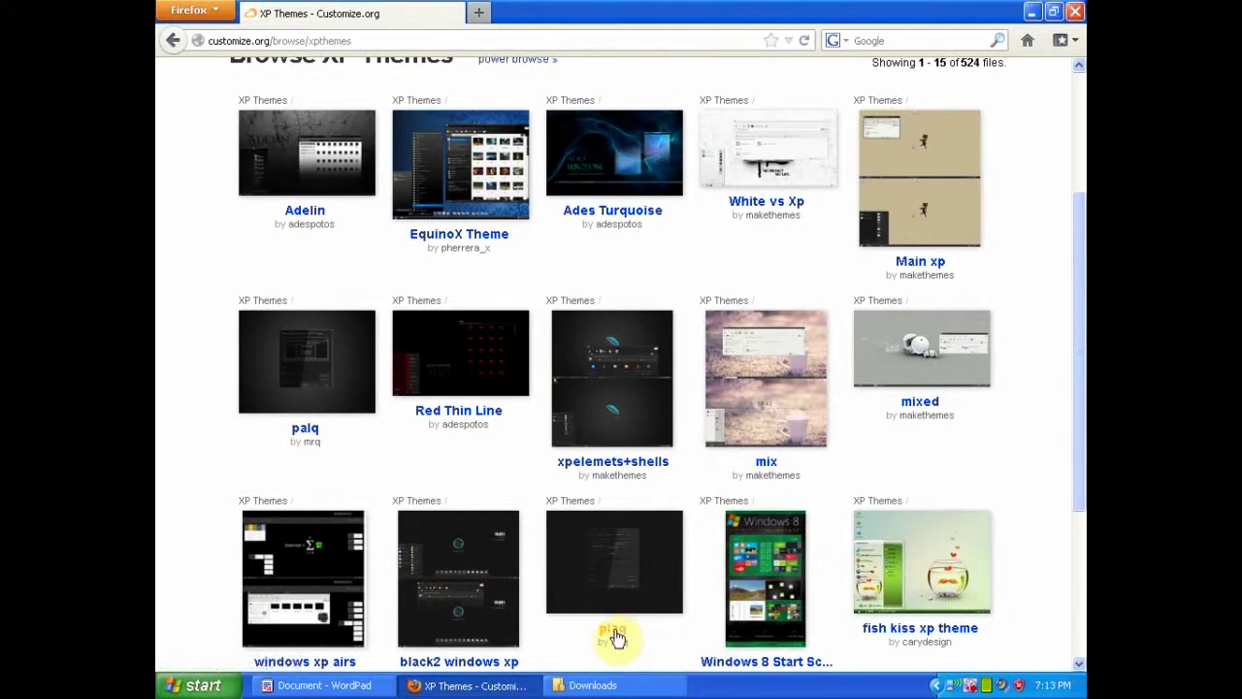
{"action": "left_click", "coordinate": [616, 633]}
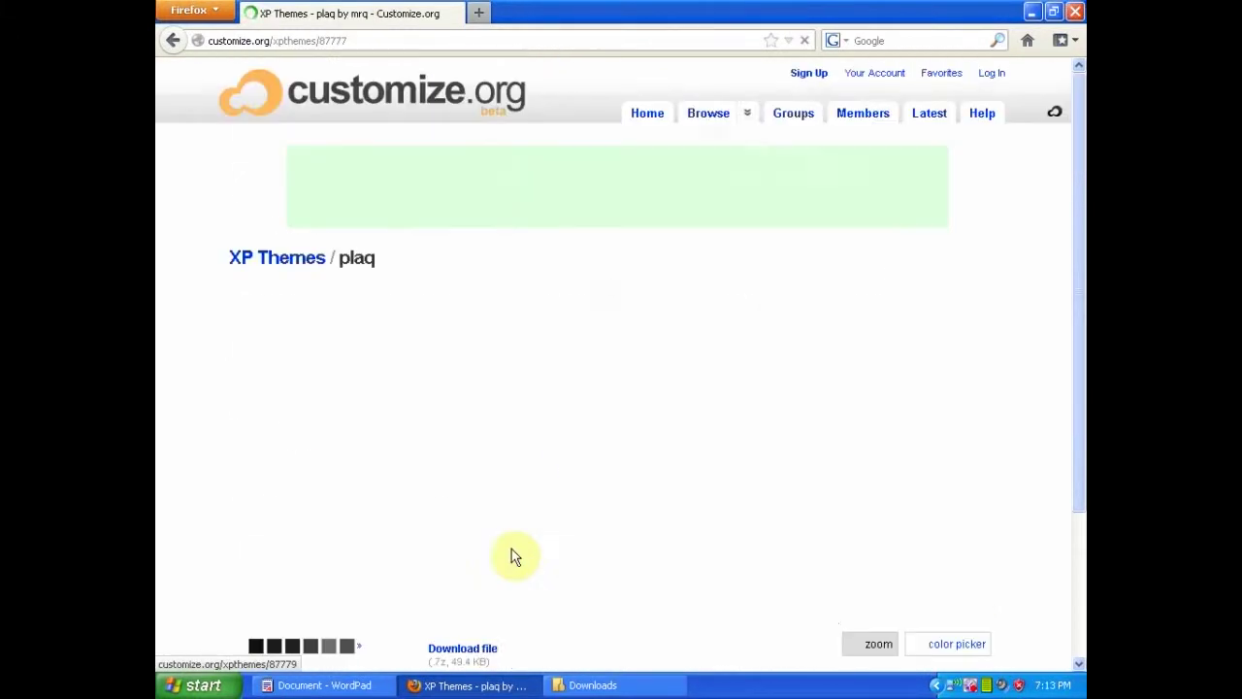
{"action": "scroll", "coordinate": [505, 588], "scroll_direction": "down", "scroll_amount": 4}
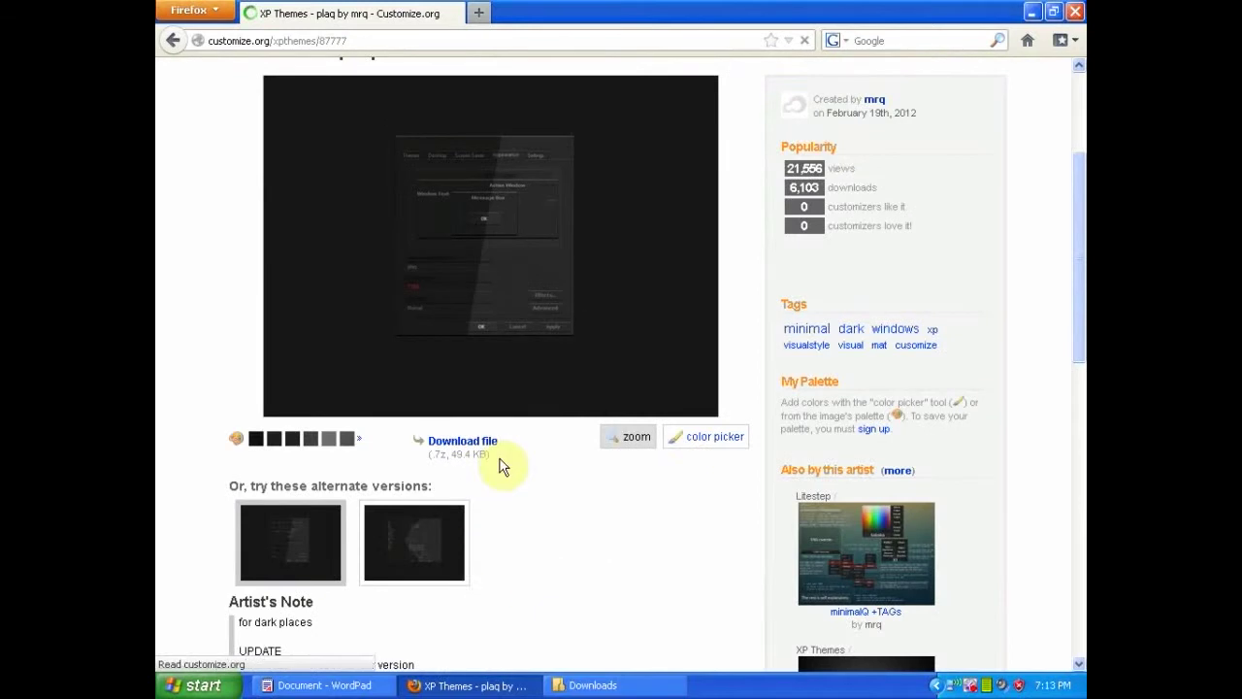
{"action": "left_click", "coordinate": [476, 442]}
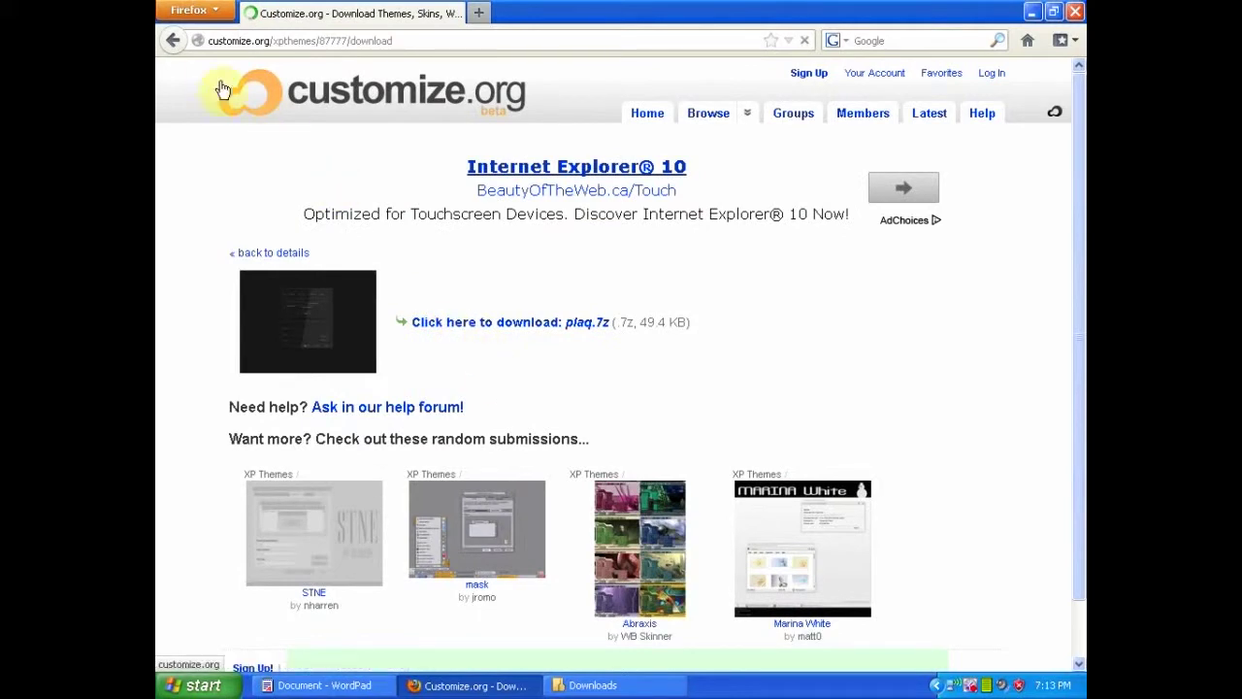
{"action": "left_click", "coordinate": [1033, 12]}
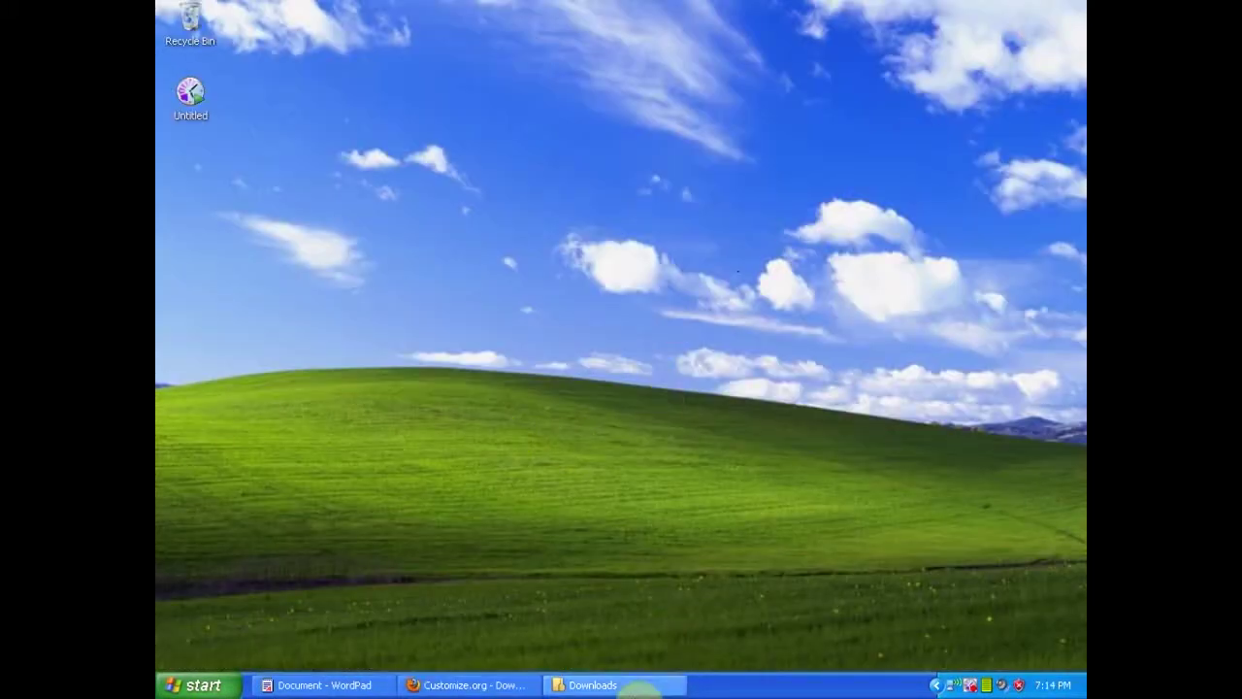
Step: Extract Vista_Theme in Downloads and open the Vista Ultimate .msstyles file from the extracted folder
{"action": "left_click", "coordinate": [626, 685]}
{"action": "left_click_drag", "start_coordinate": [619, 193], "coordinate": [481, 33]}
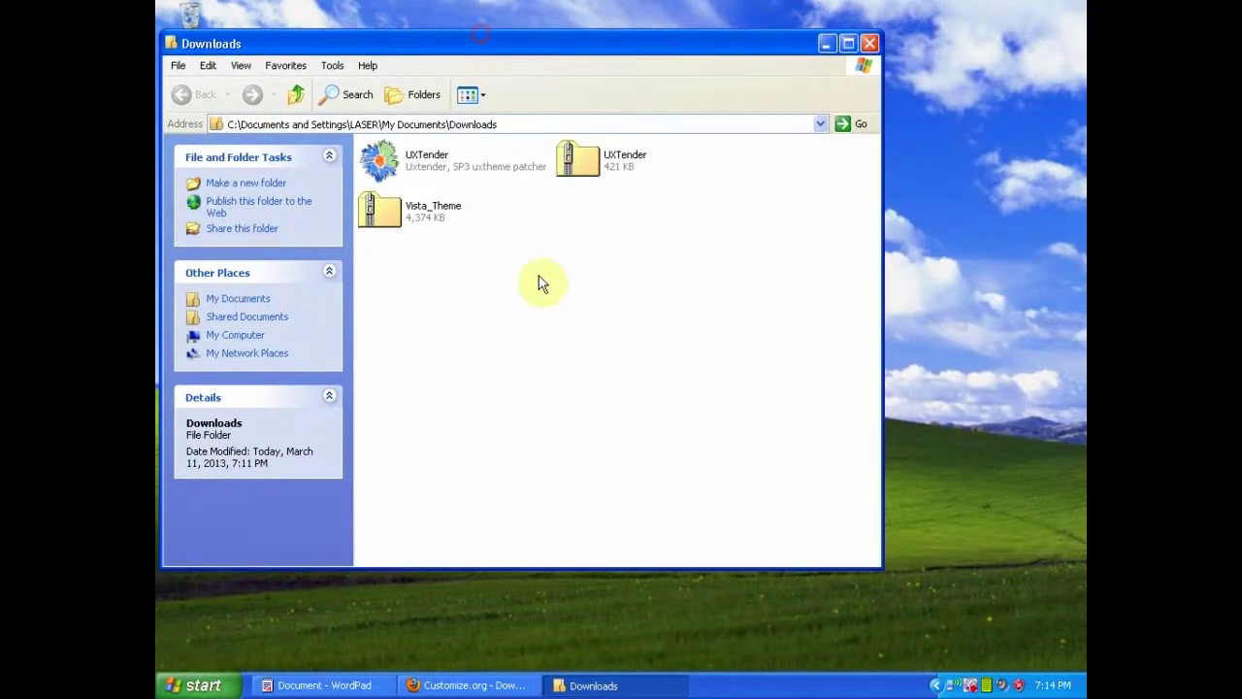
{"action": "left_click", "coordinate": [422, 223]}
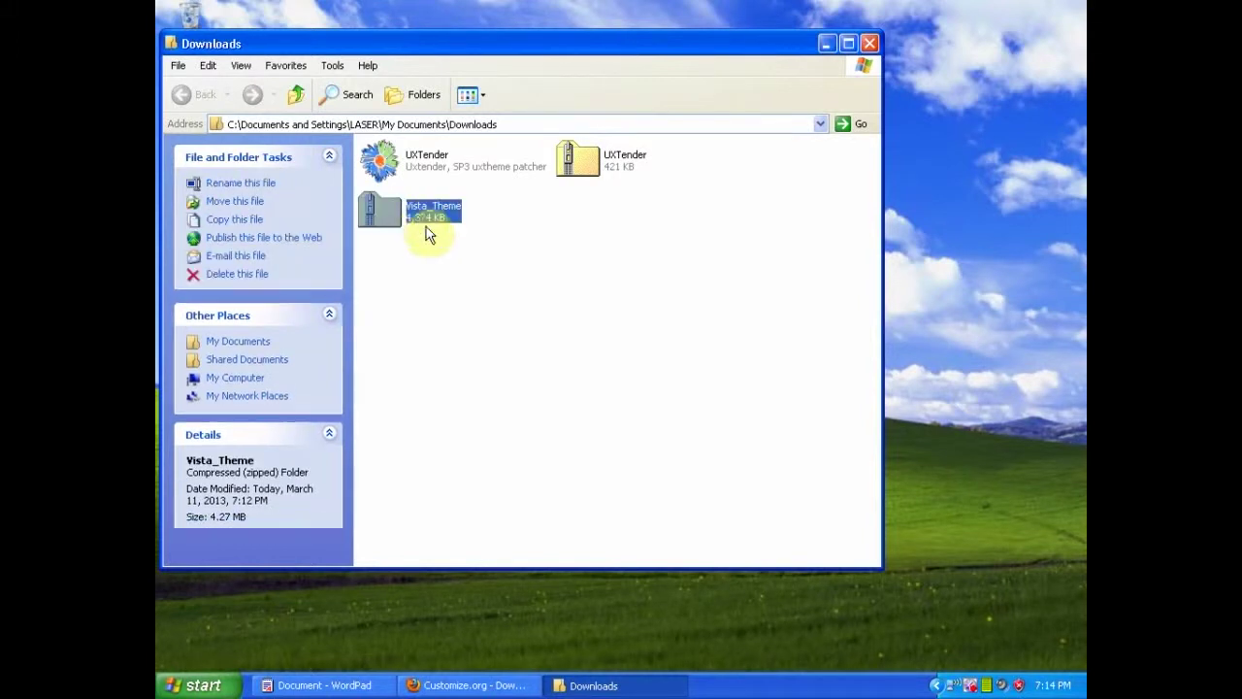
{"action": "right_click", "coordinate": [420, 217]}
{"action": "left_click", "coordinate": [503, 400]}
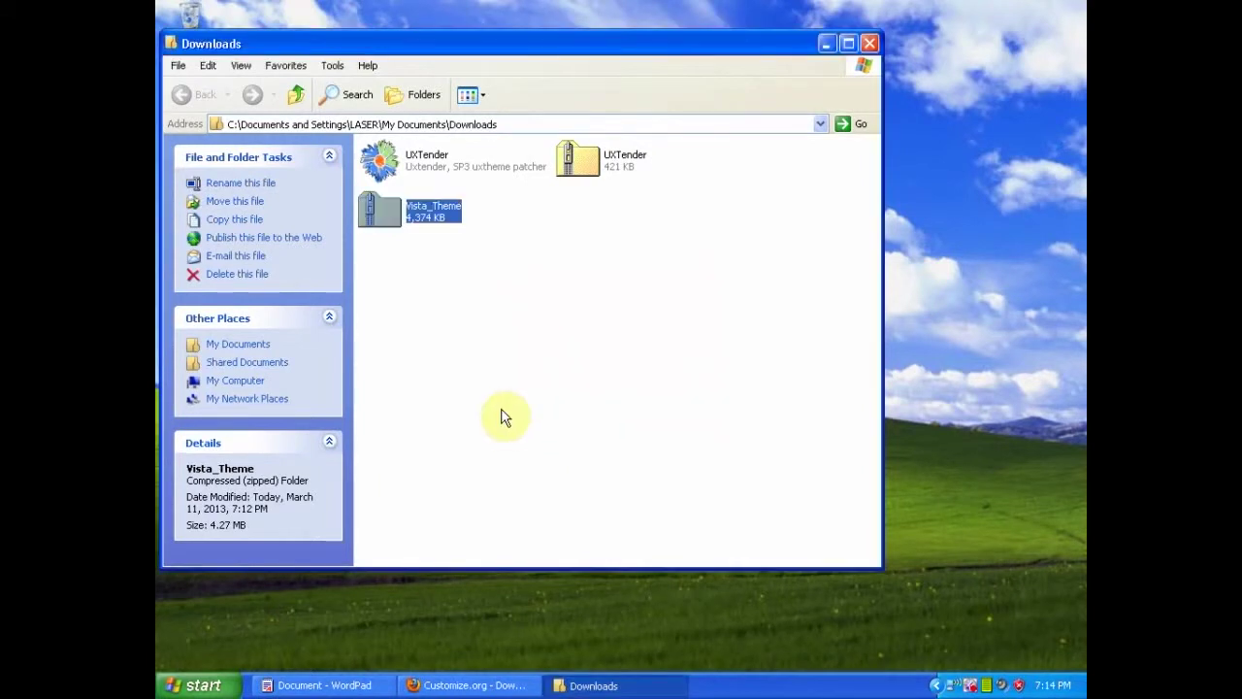
{"action": "left_click_drag", "start_coordinate": [502, 407], "coordinate": [646, 383]}
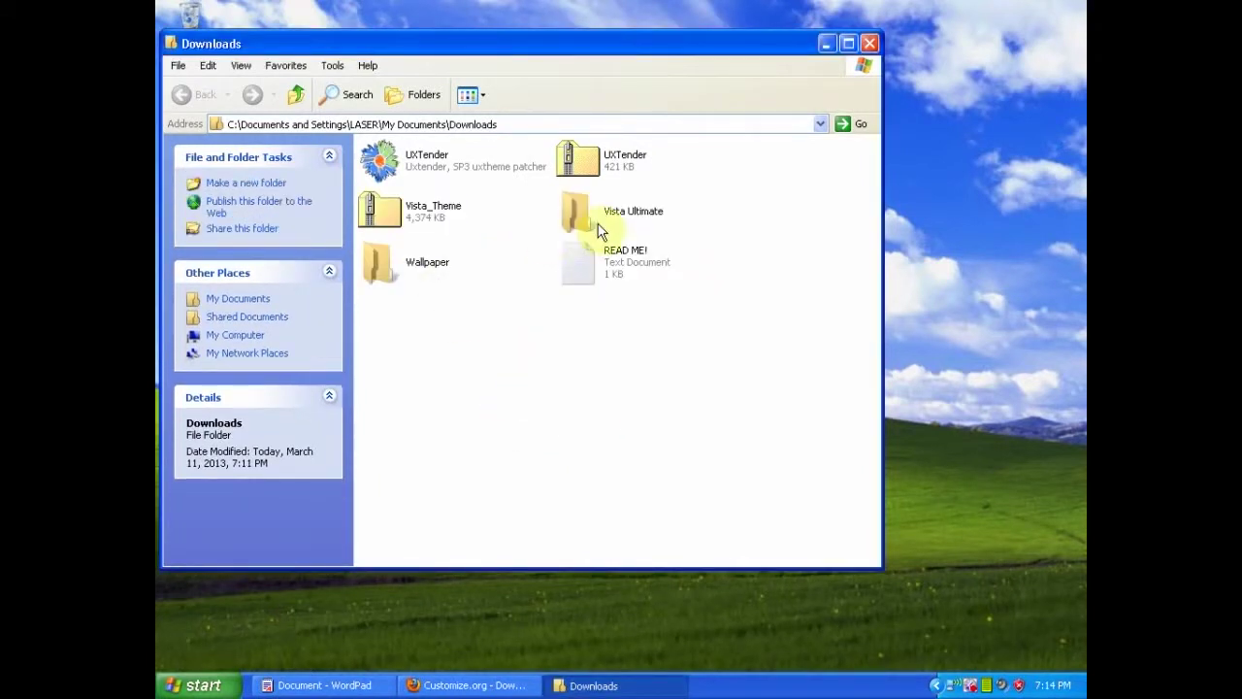
{"action": "double_click", "coordinate": [609, 222]}
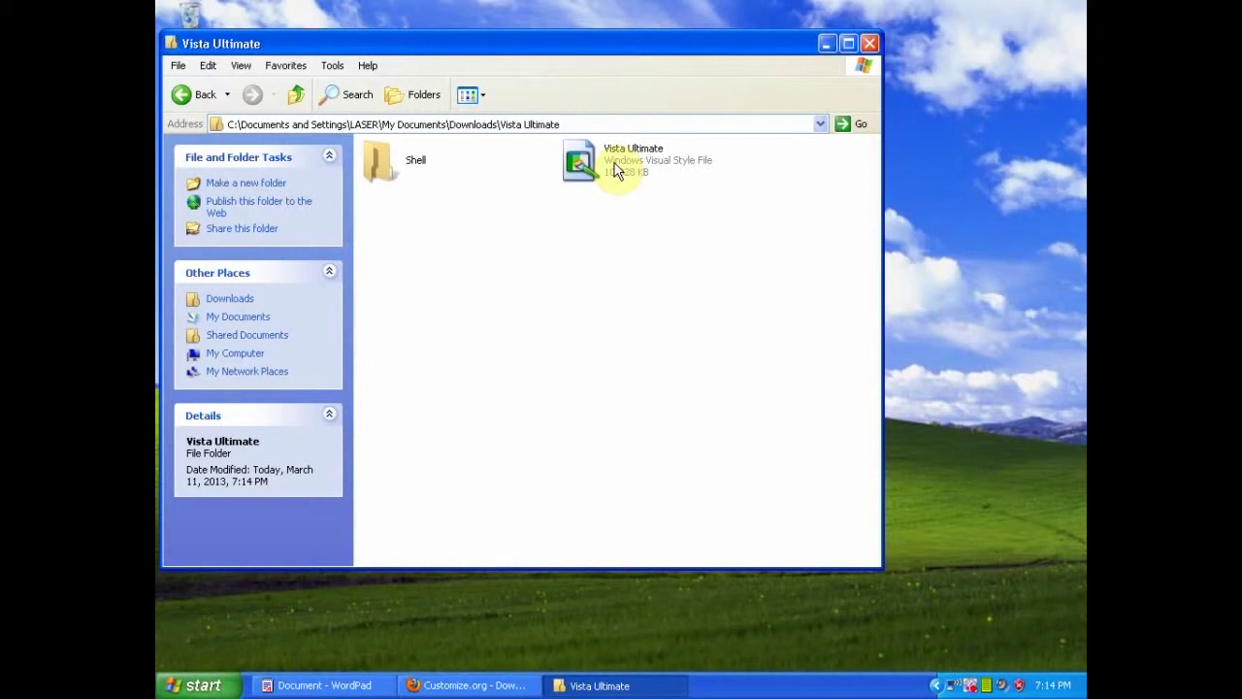
{"action": "double_click", "coordinate": [614, 171]}
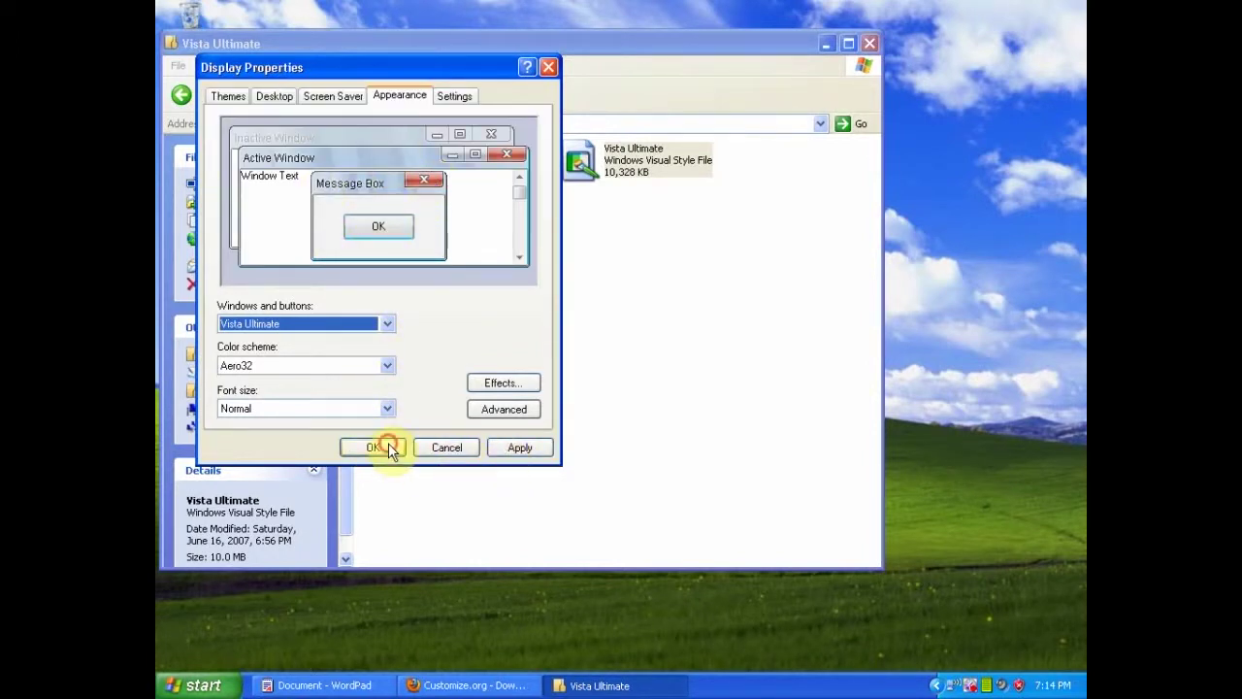
Step: Confirm Vista Ultimate with the Aero32 colour scheme on the Appearance tab with OK
{"action": "left_click", "coordinate": [388, 447]}
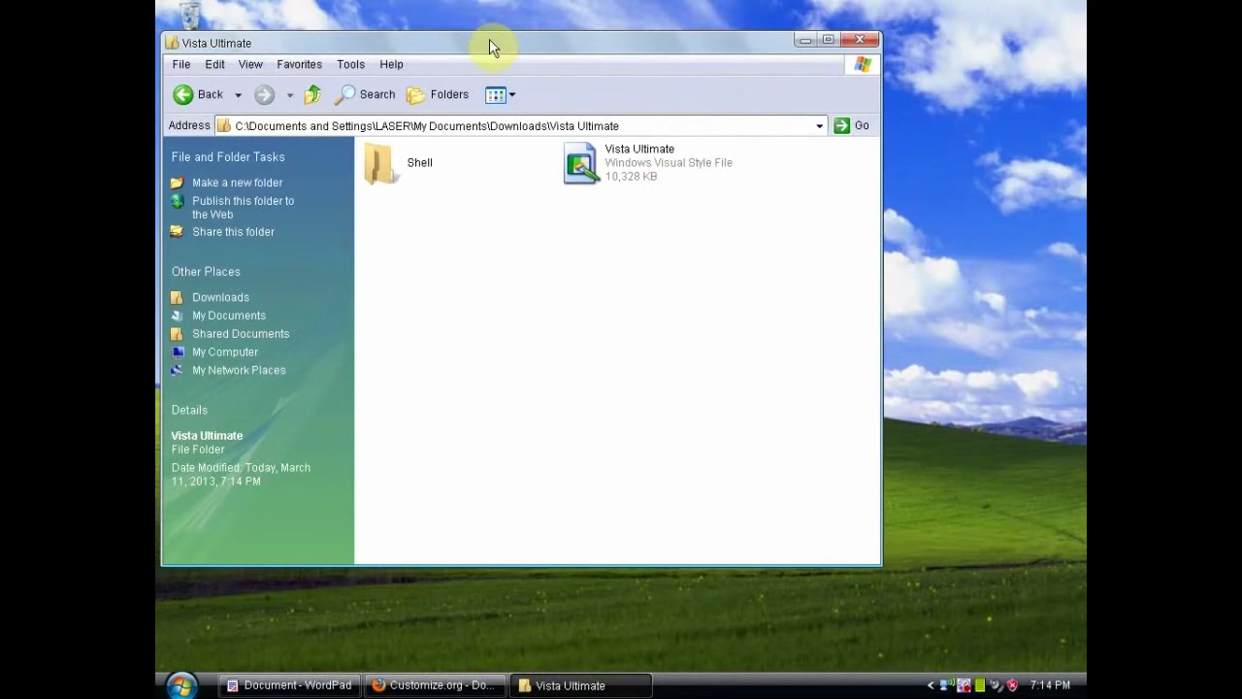
{"action": "mouse_move", "coordinate": [489, 41]}
{"action": "left_mouse_down"}
{"action": "mouse_move", "coordinate": [602, 61]}
{"action": "mouse_move", "coordinate": [486, 43]}
{"action": "left_mouse_up"}
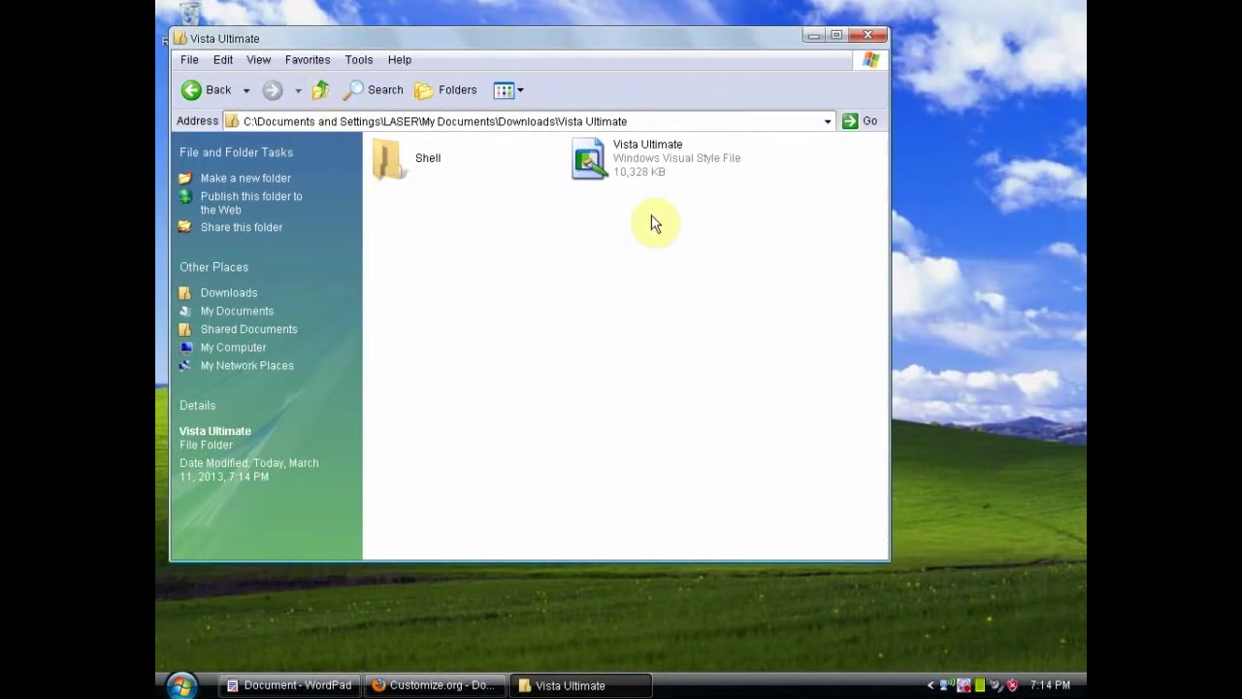
{"action": "left_click", "coordinate": [182, 687]}
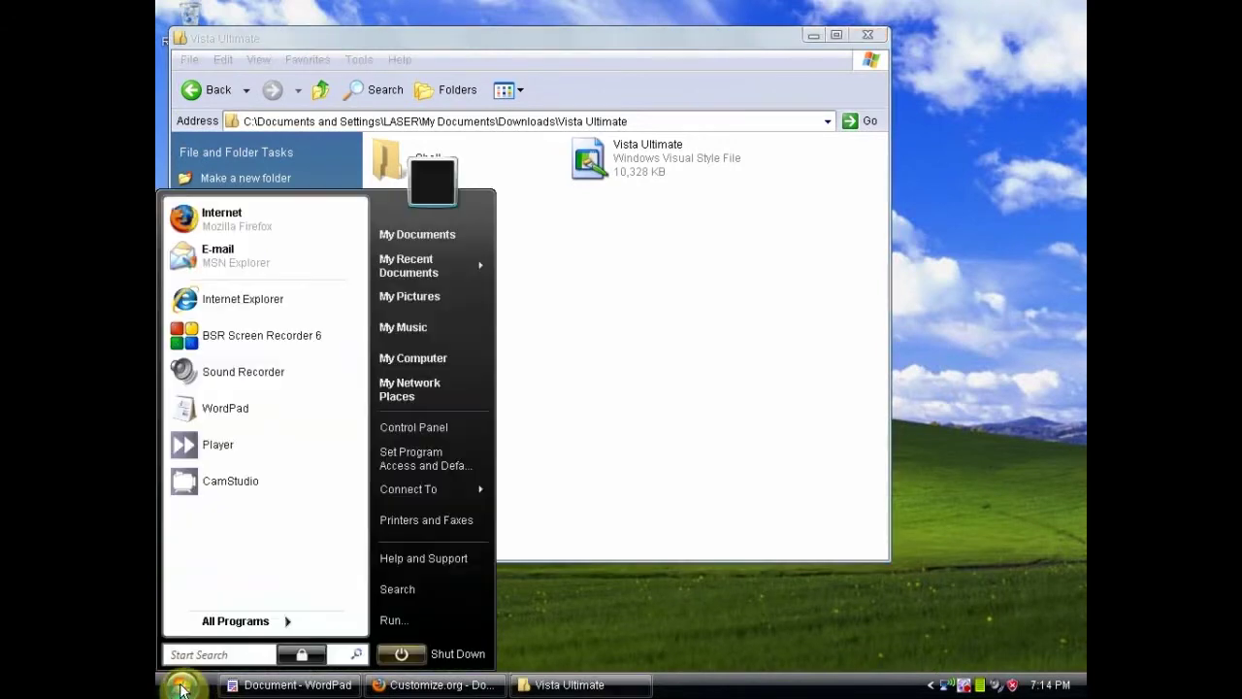
{"action": "left_click", "coordinate": [179, 689]}
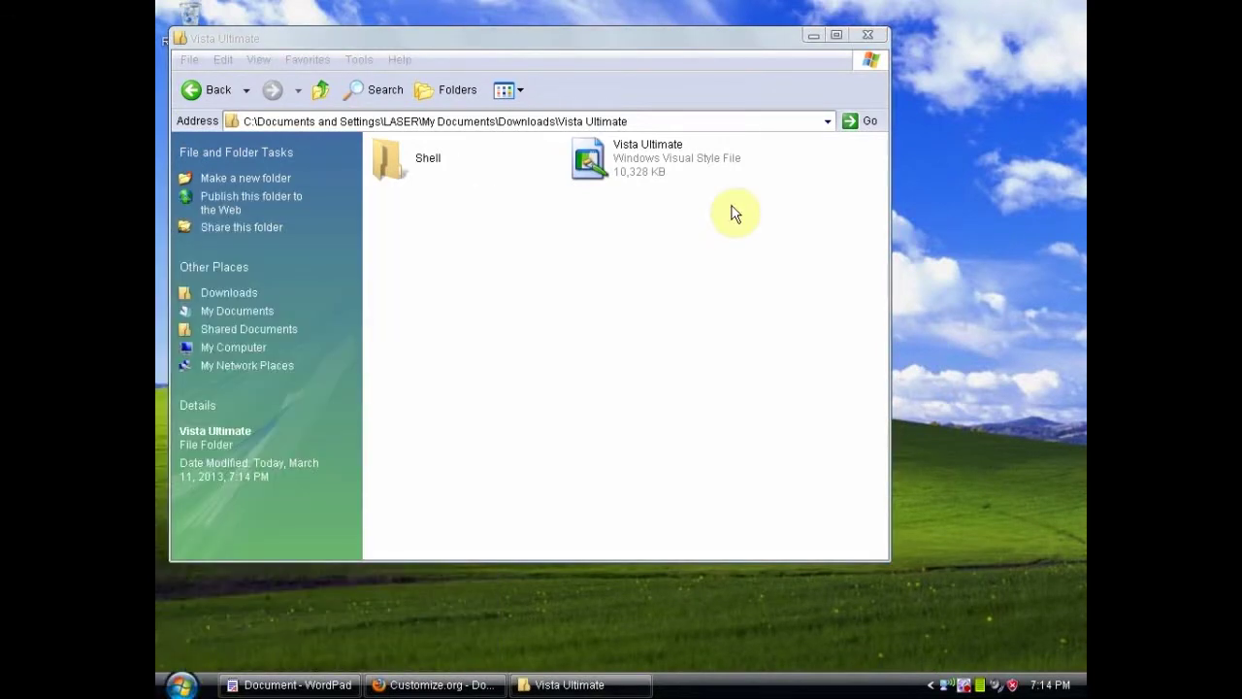
{"action": "double_click", "coordinate": [403, 171]}
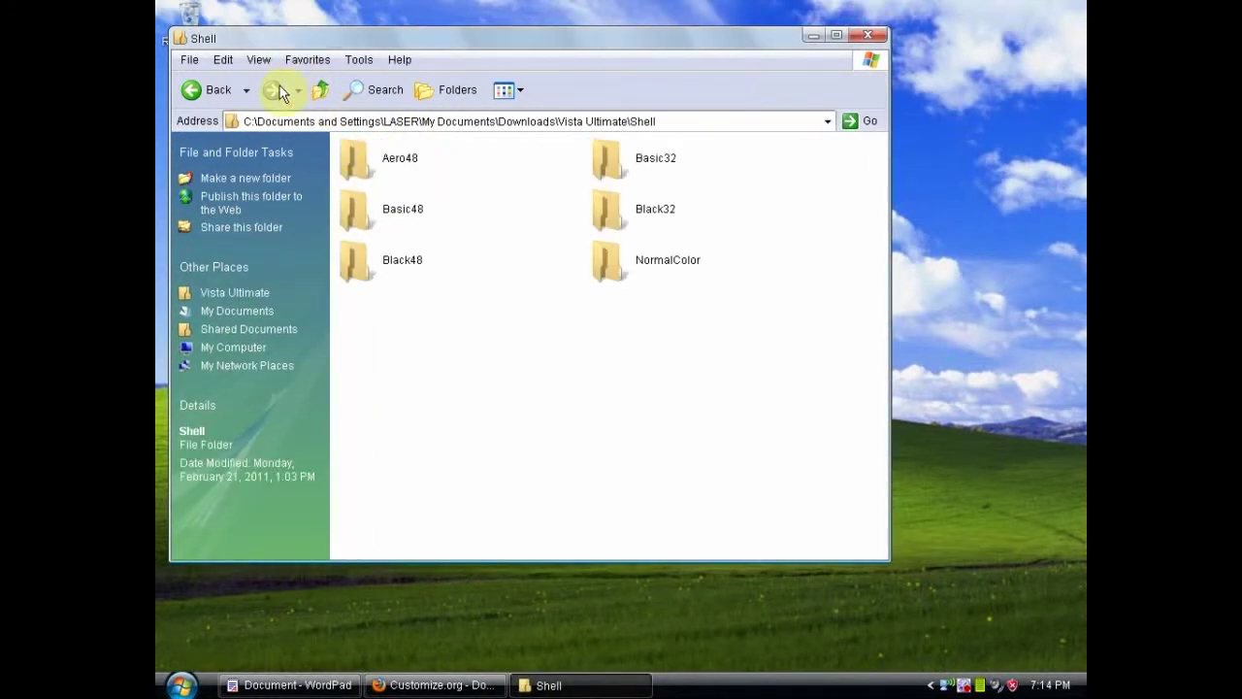